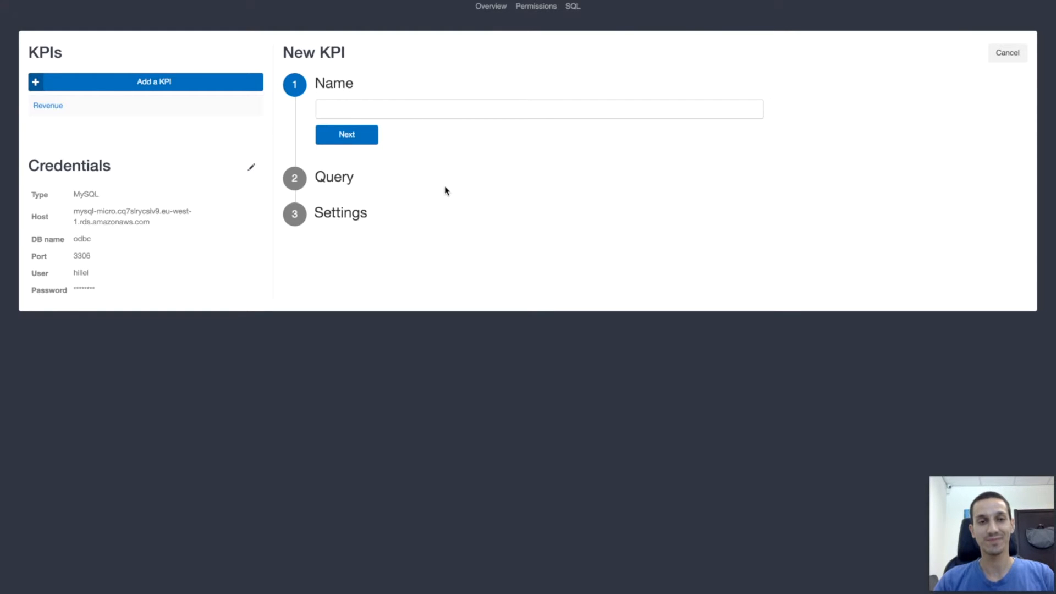
# Name the new KPI Revenues, continue to its query, and review the required value and date column aliases.
pyautogui.write('Revenues')
pyautogui.press('Return')
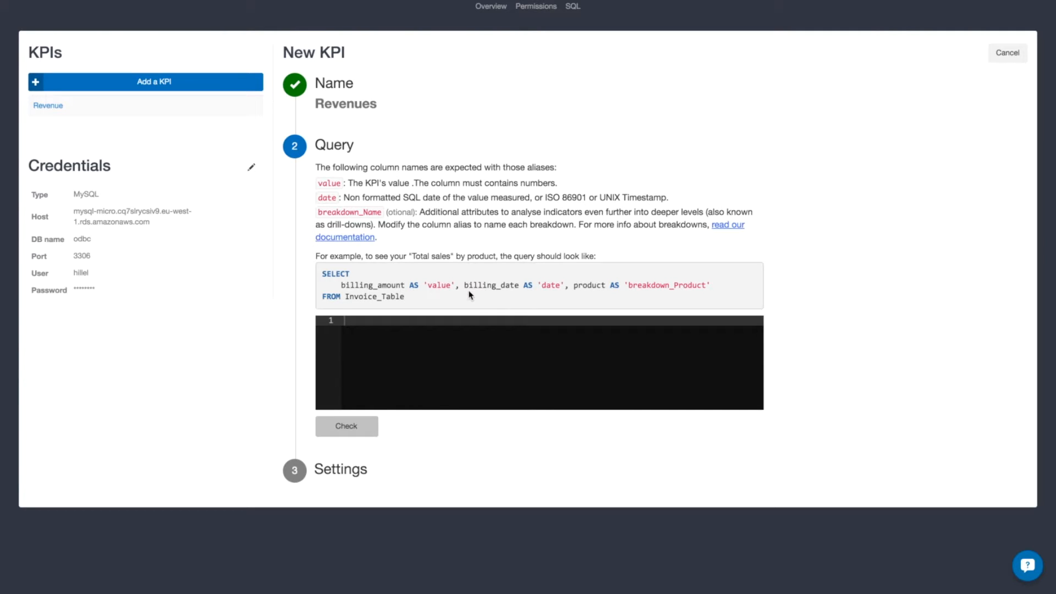
pyautogui.moveTo(318, 184); pyautogui.dragTo(343, 185)
pyautogui.moveTo(319, 197); pyautogui.dragTo(344, 201)
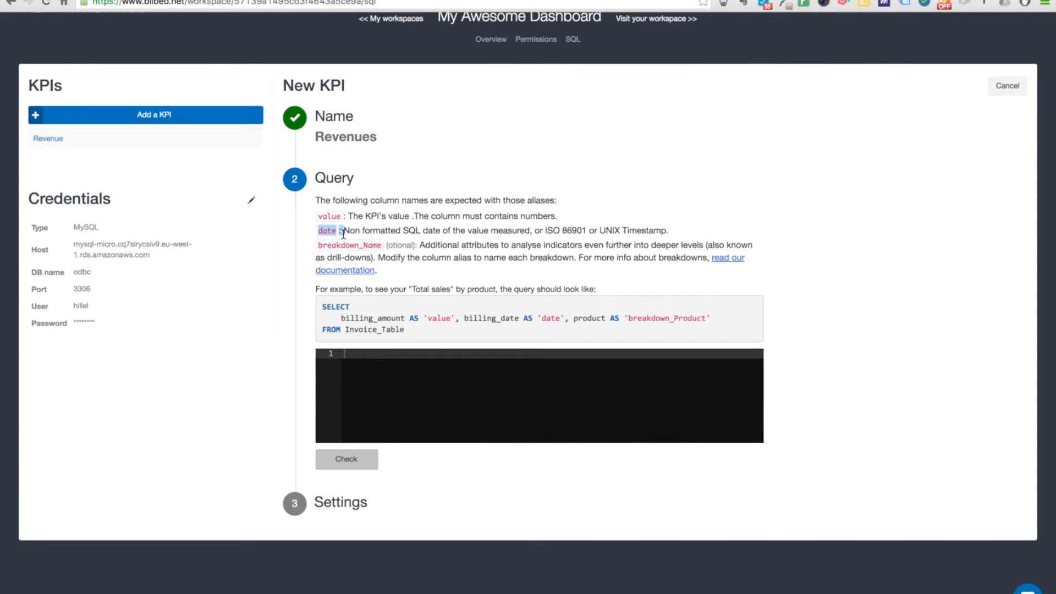
pyautogui.click(424, 375)
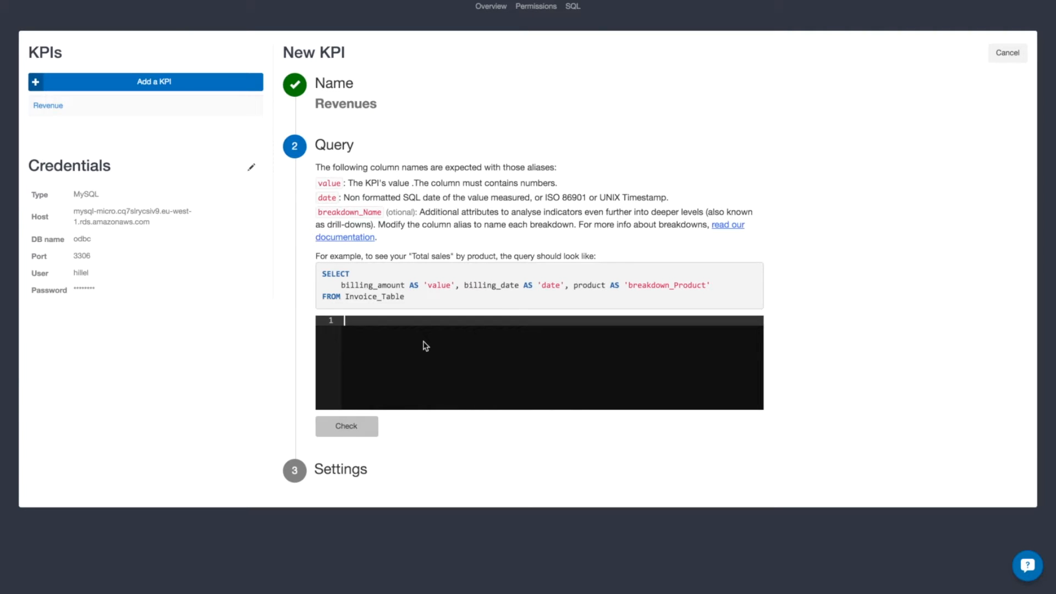
# Switch to the database client and examine the Total and InvoiceDate columns of the Invoice table.
pyautogui.hotkey('ctrl', 'Right')
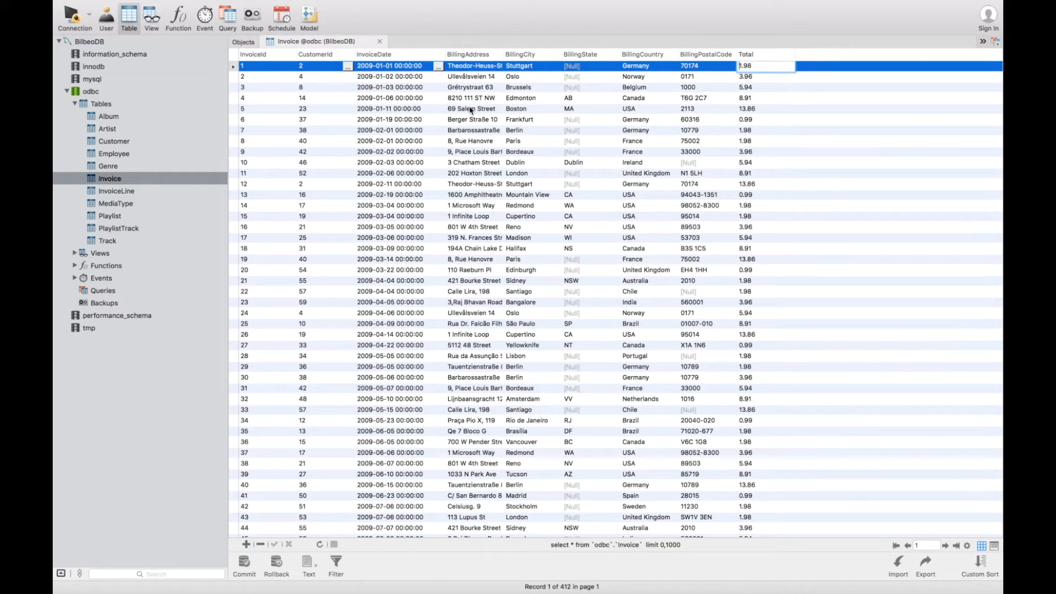
pyautogui.click(746, 55)
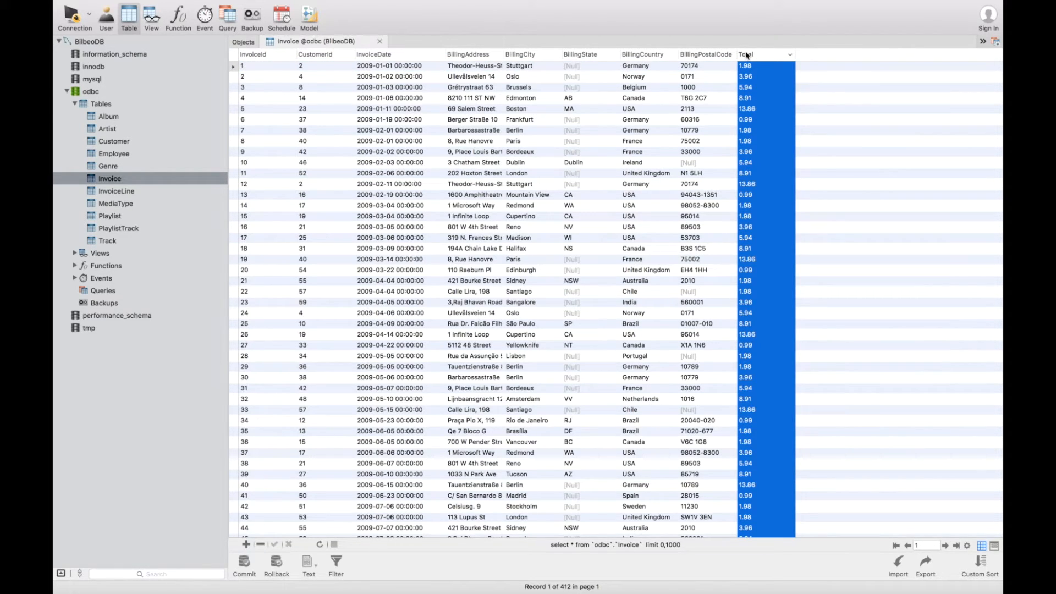
pyautogui.click(377, 55)
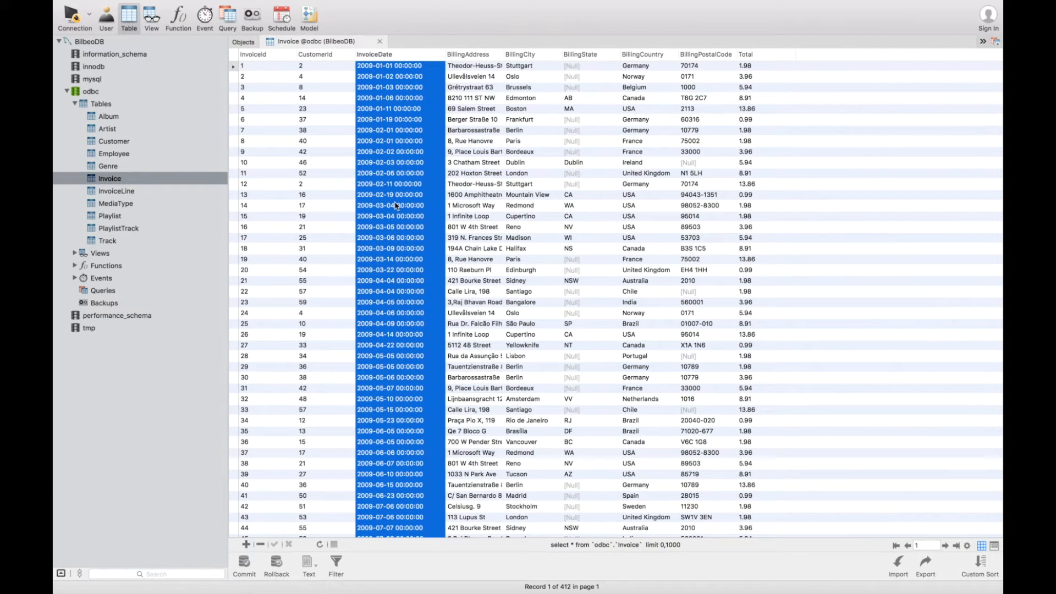
pyautogui.hotkey('ctrl', 'Left')
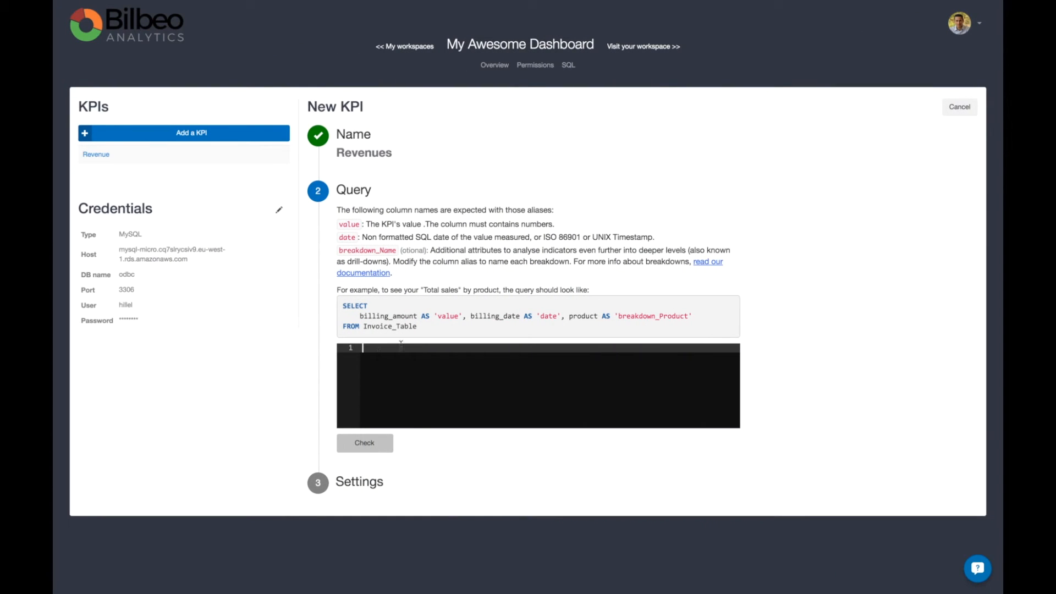
# Start the Revenues KPI query with SELECT InvoiceDate as 'date', in the query editor.
pyautogui.click(402, 350)
pyautogui.write("SELECT InvoiceDate as 'date")
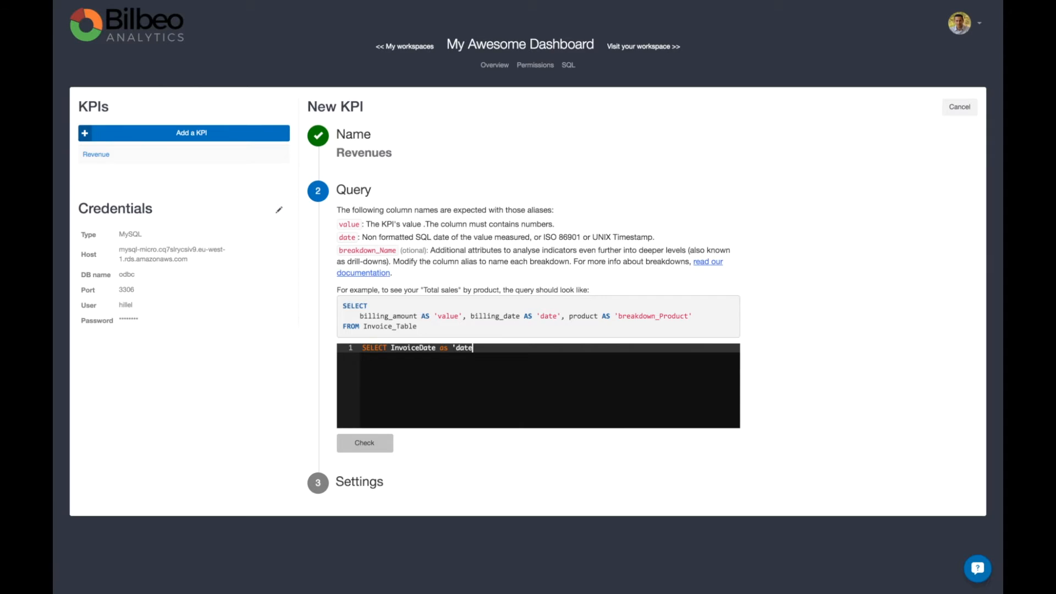
pyautogui.write("',")
# Consult the Invoice table for the amount column and add Total as 'value' to the SELECT line.
pyautogui.hotkey('ctrl', 'Right')
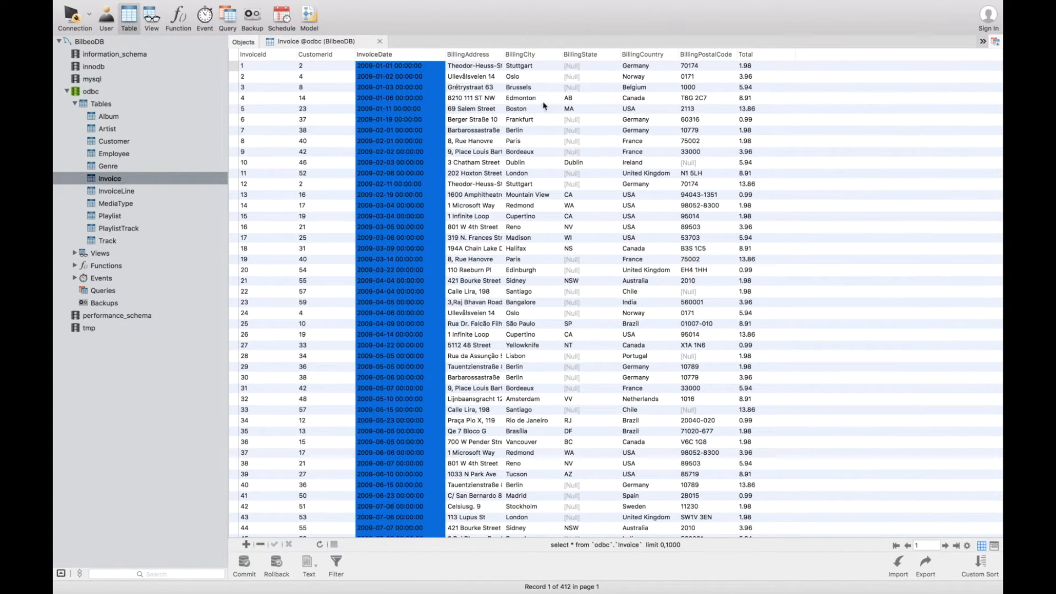
pyautogui.hotkey('ctrl', 'Left')
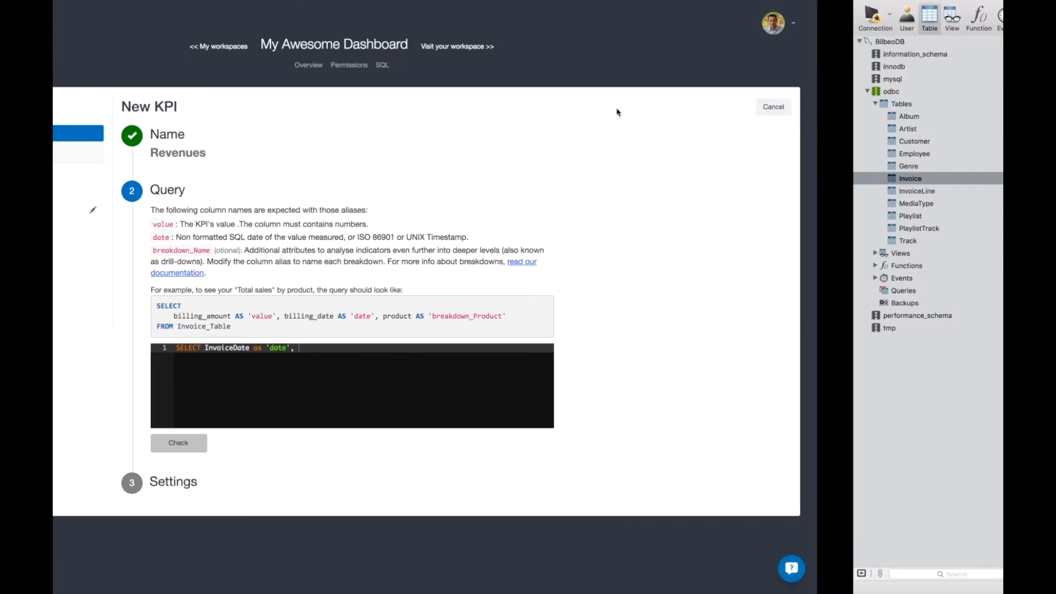
pyautogui.write('T')
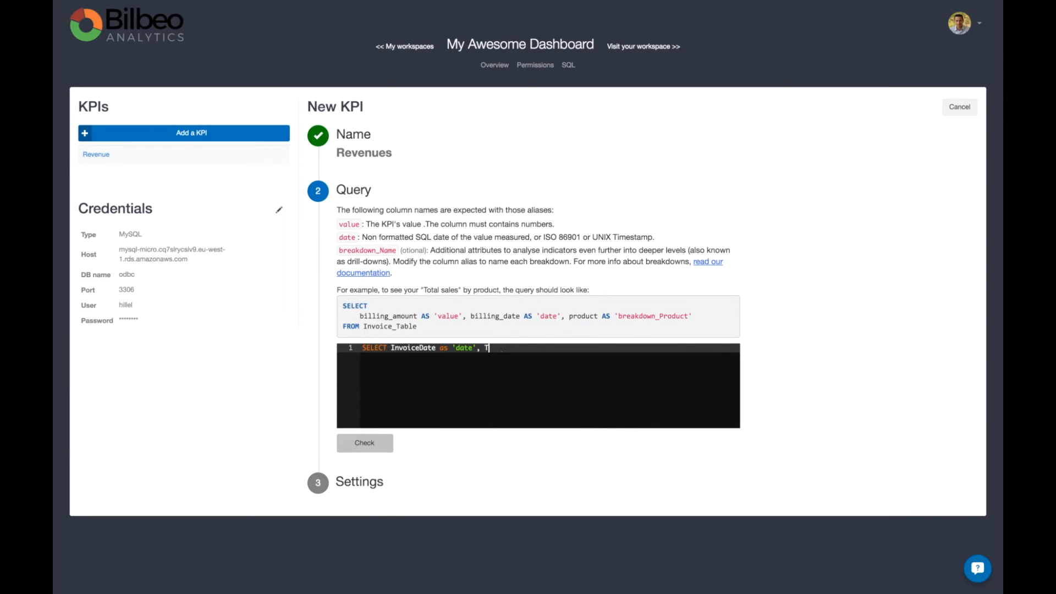
pyautogui.write("otal as 'value'")
# Complete the query with a second line reading FROM Invoice.
pyautogui.press('Return')
pyautogui.write('FROM Inc')
pyautogui.press('BackSpace')
pyautogui.write('voice')
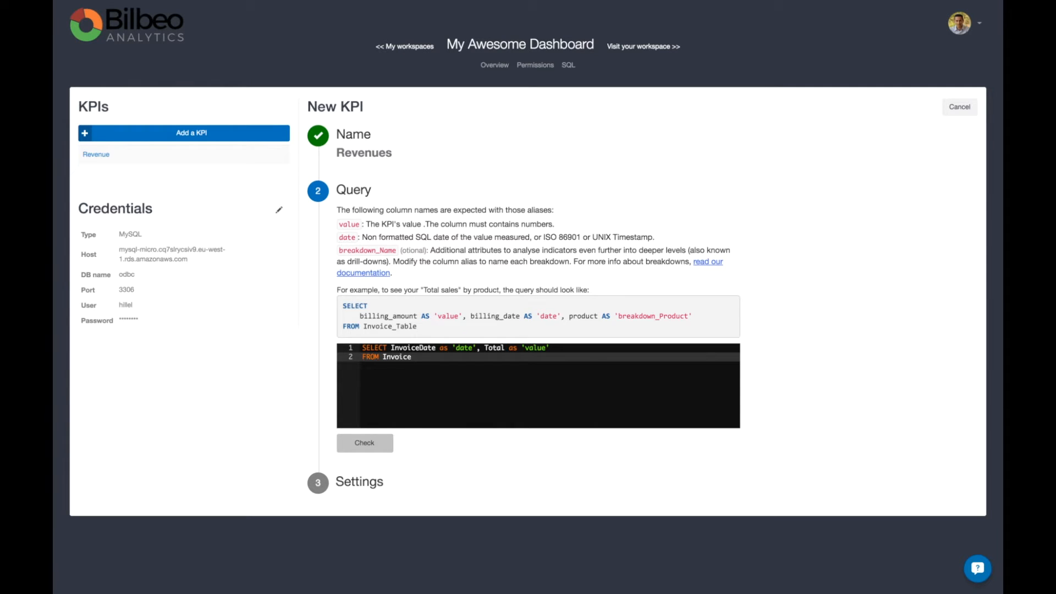
# Check the Revenues query, review the returned rows, and continue to the KPI settings.
pyautogui.click(376, 444)
pyautogui.scroll(-2, 375, 440)
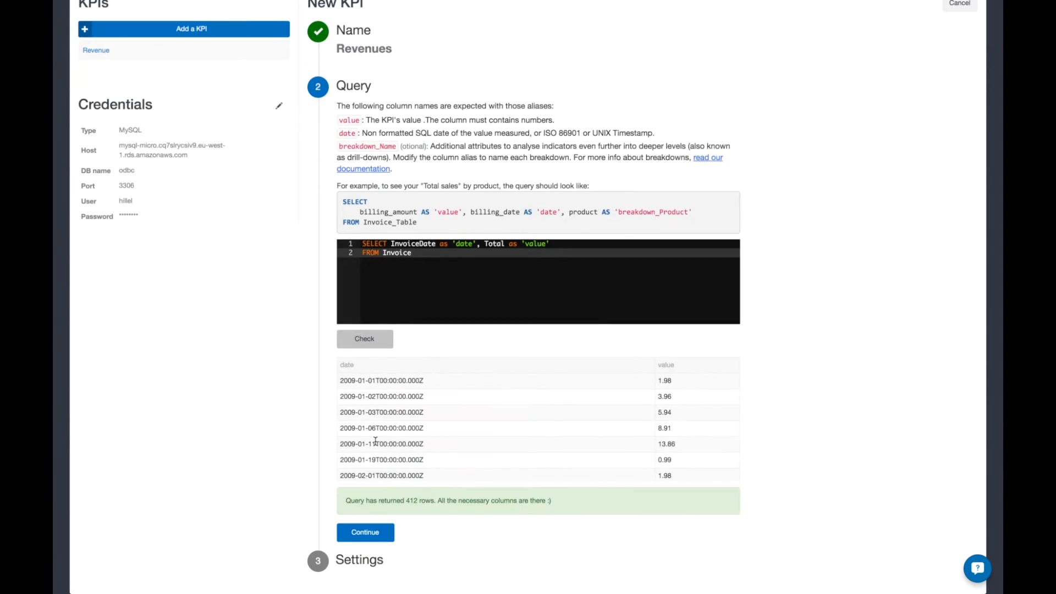
pyautogui.scroll(-1, 376, 440)
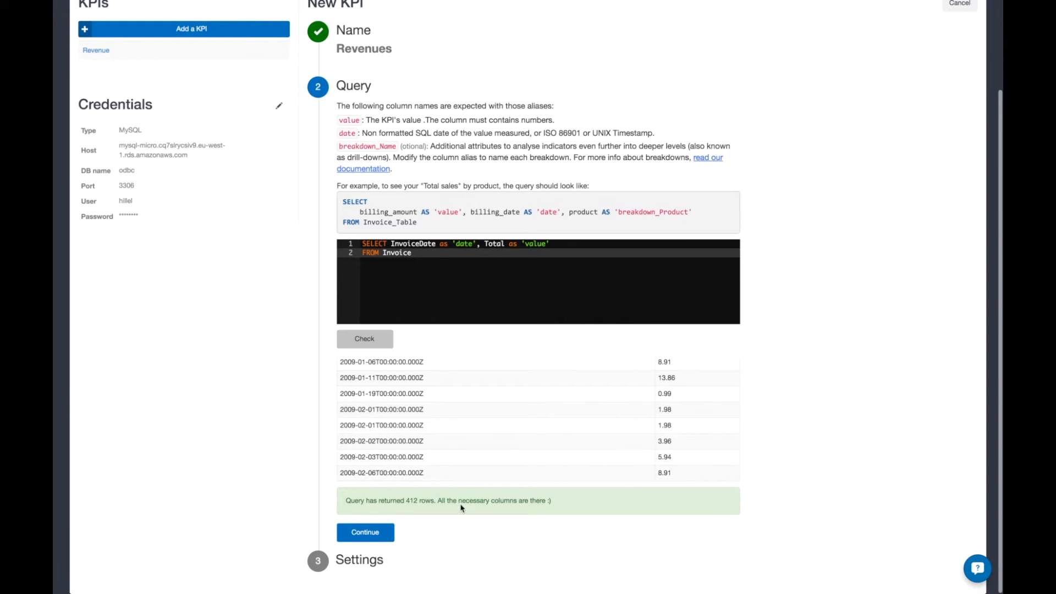
pyautogui.click(369, 533)
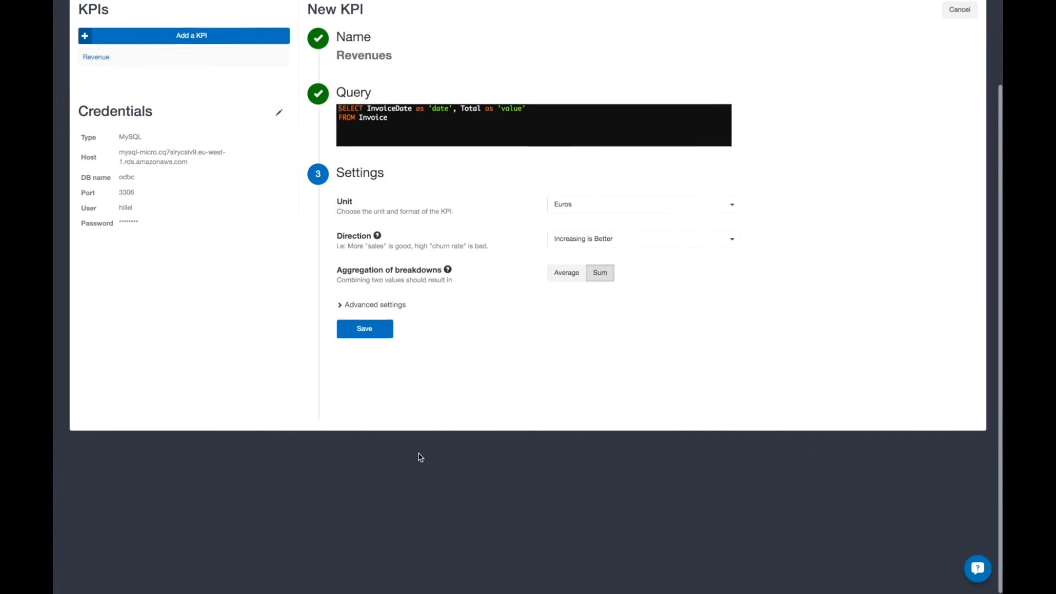
# Save the KPI with US Dollars as its unit and open it in the dashboard.
pyautogui.click(660, 211)
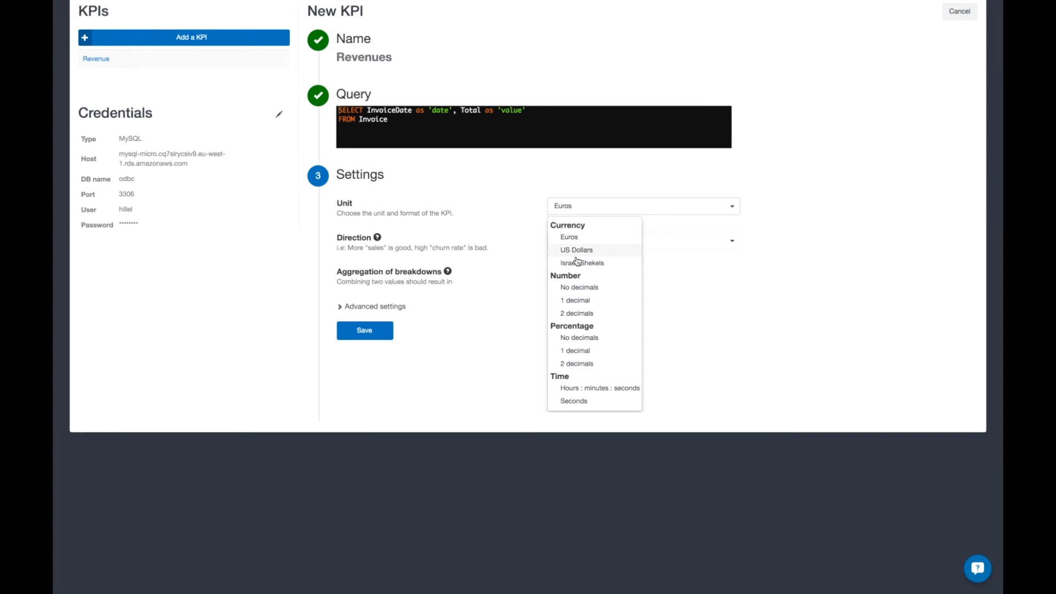
pyautogui.click(568, 252)
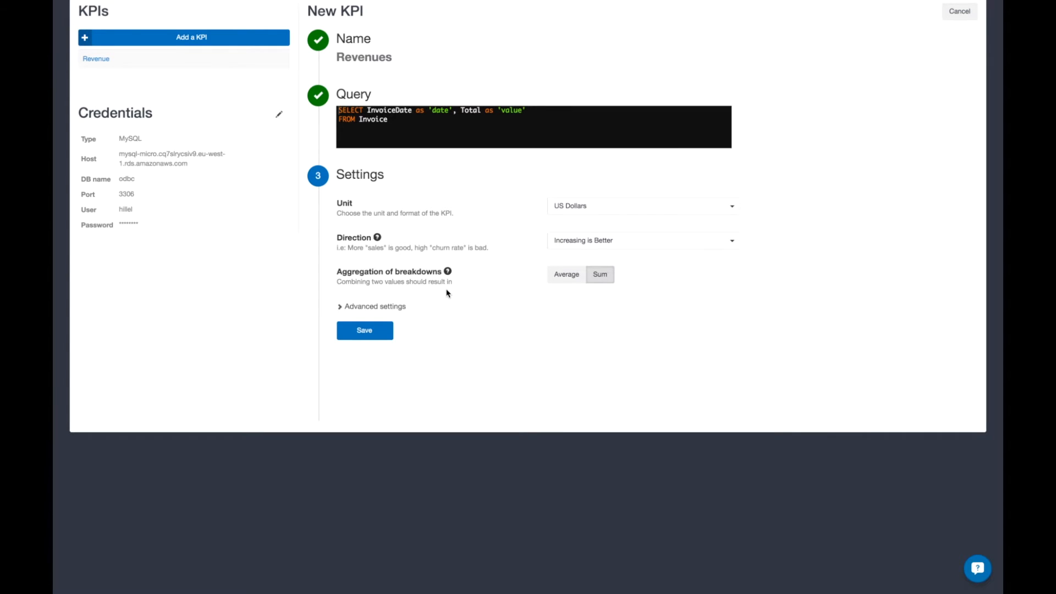
pyautogui.click(377, 330)
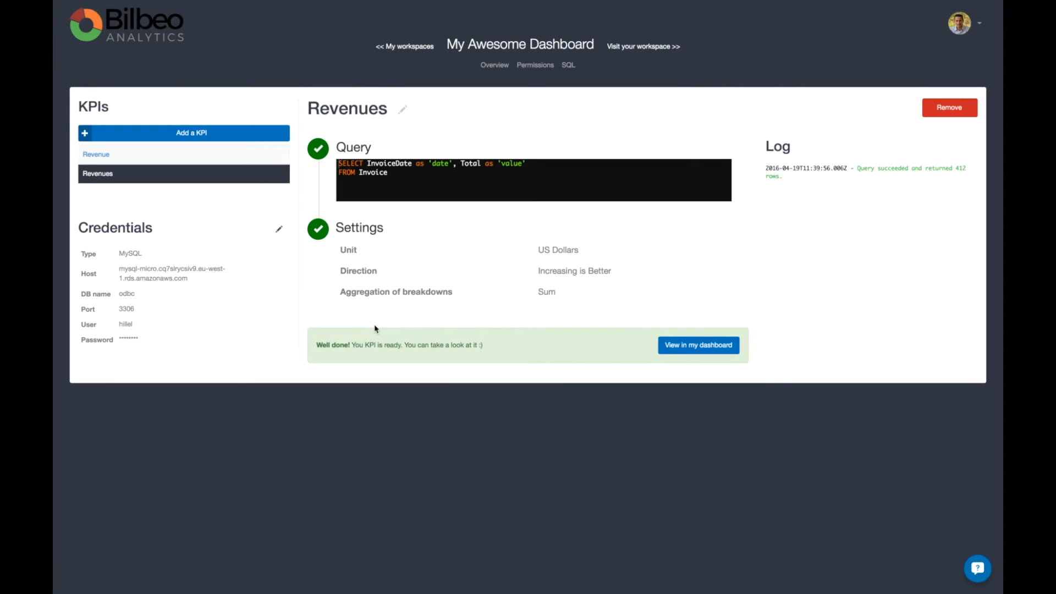
pyautogui.click(703, 345)
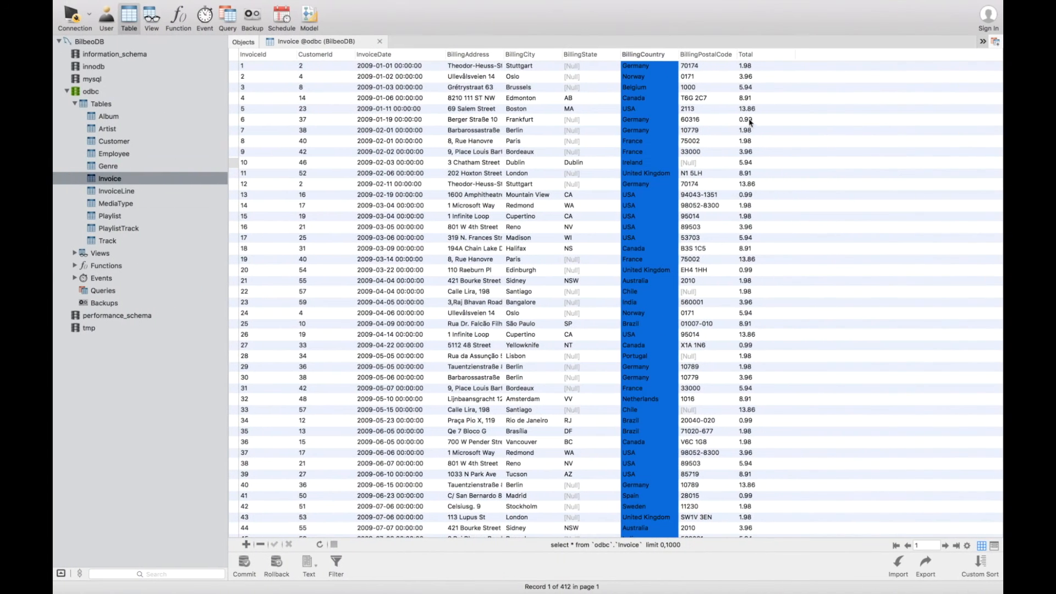
# Examine the BillingCountry column of the Invoice table in the database client.
pyautogui.click(636, 67)
pyautogui.click(644, 57)
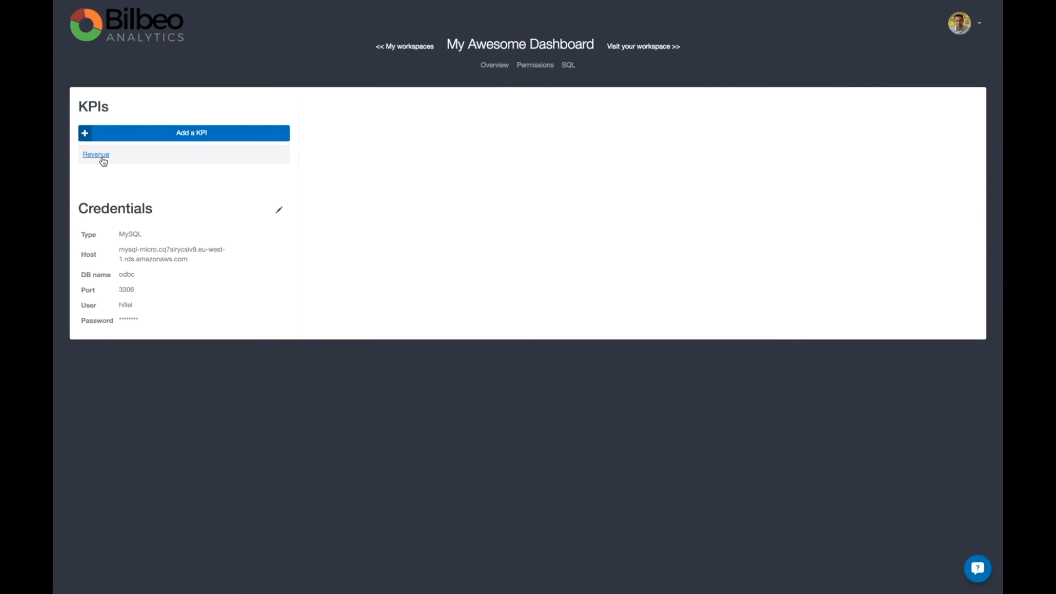
# Edit the Revenue KPI's query to also select BillingCountry as 'breakdown_Country' after the value column.
pyautogui.click(99, 157)
pyautogui.click(405, 176)
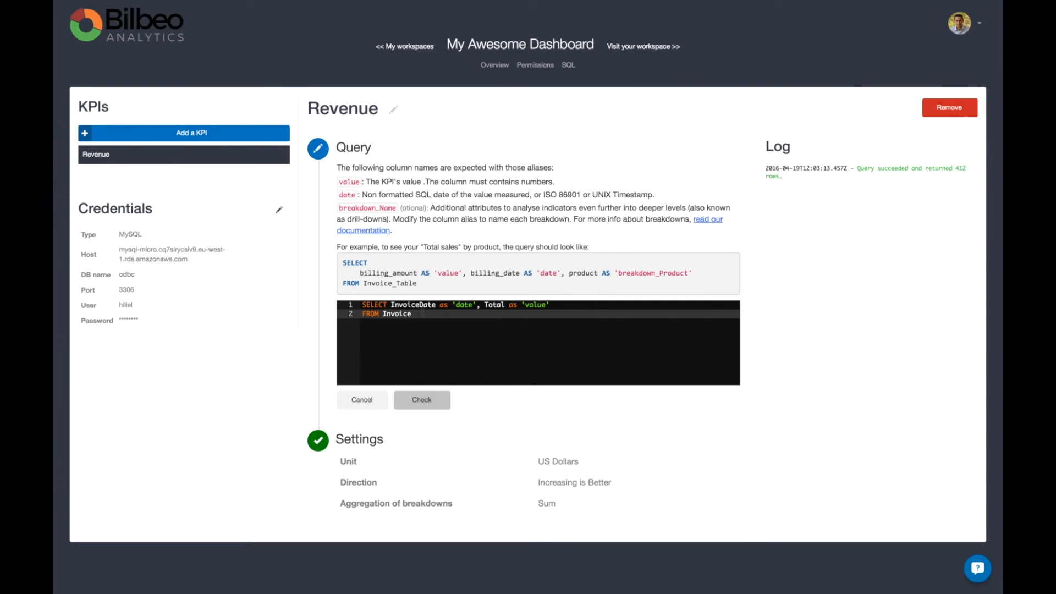
pyautogui.click(566, 308)
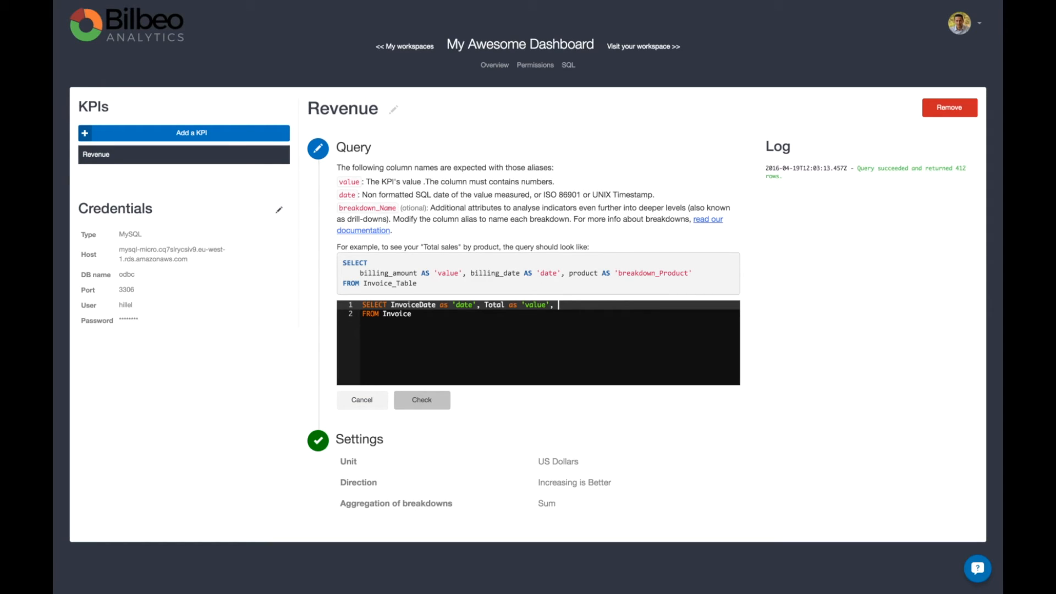
pyautogui.write("BillingCountry as 'breakd")
pyautogui.press('BackSpace')
pyautogui.write('o')
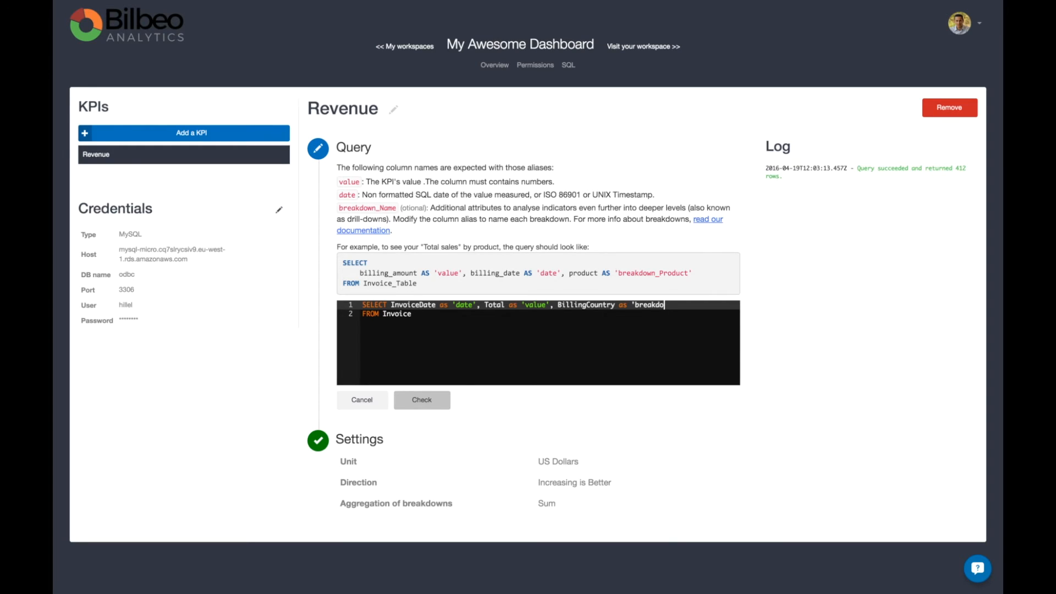
pyautogui.write("wn_Country'")
# Check the Revenue query with the country breakdown and save it.
pyautogui.click(413, 404)
pyautogui.scroll(-3, 411, 405)
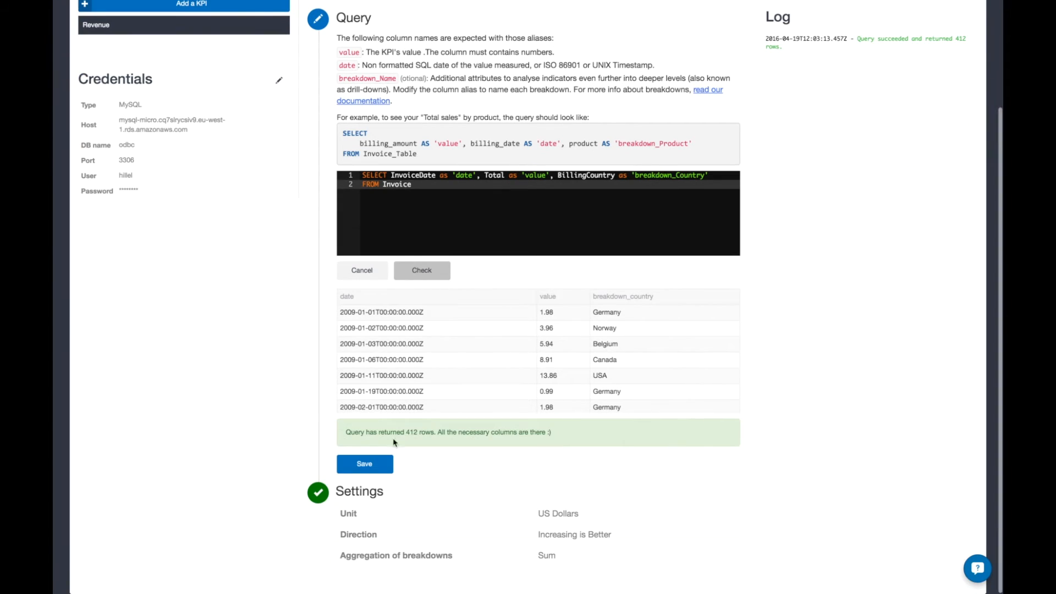
pyautogui.click(381, 465)
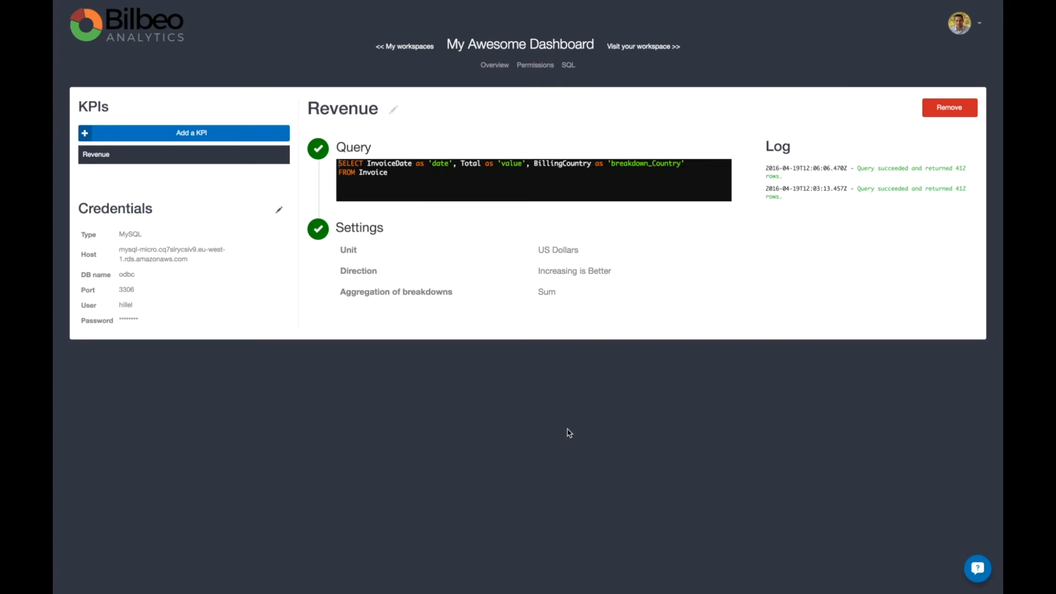
# Visit the workspace, open the Revenue KPI and examine its breakdown table by country.
pyautogui.click(640, 51)
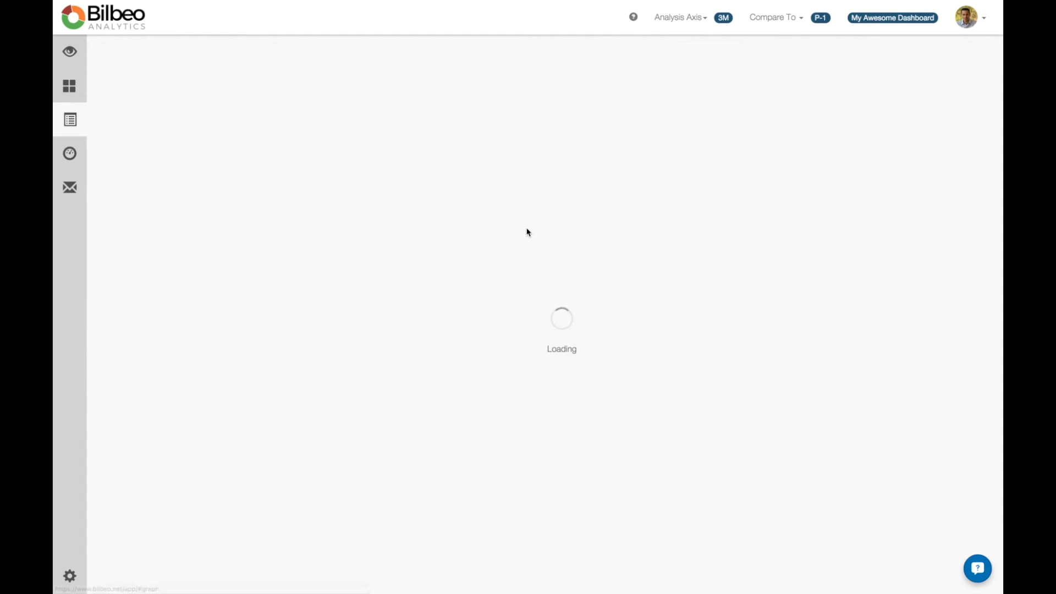
pyautogui.click(161, 124)
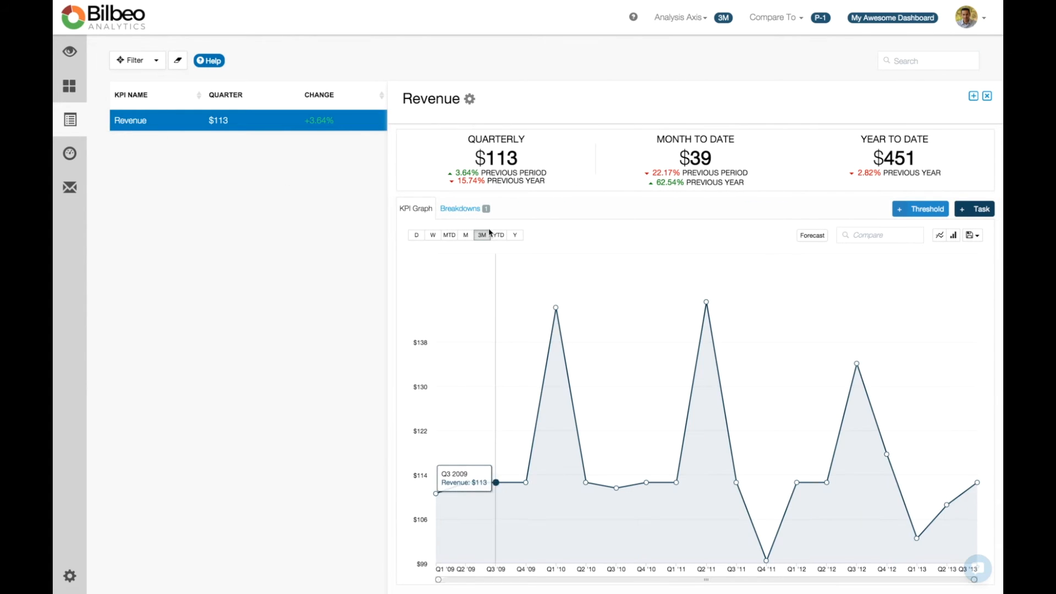
pyautogui.click(462, 211)
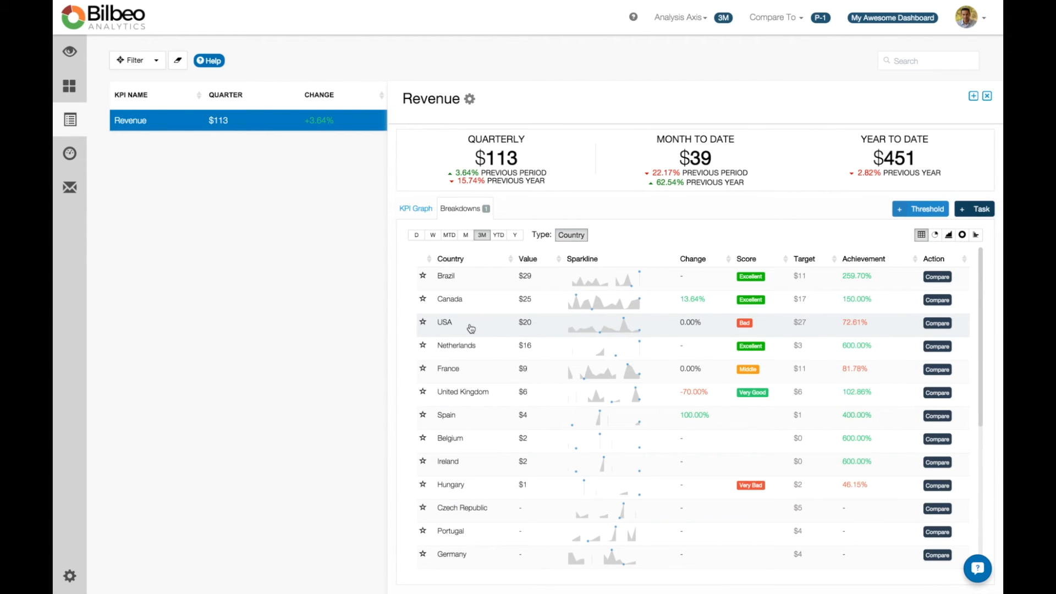
pyautogui.scroll(-3, 471, 329)
pyautogui.scroll(3, 487, 299)
# View the country breakdown as a pie chart and as a stacked area chart, and return to the table.
pyautogui.click(935, 235)
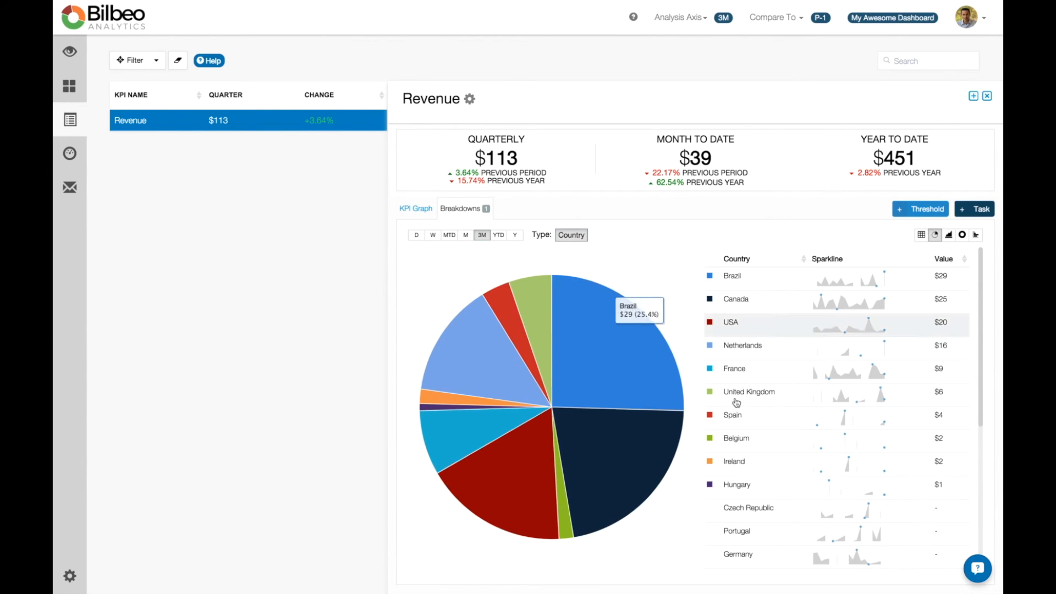
pyautogui.click(950, 234)
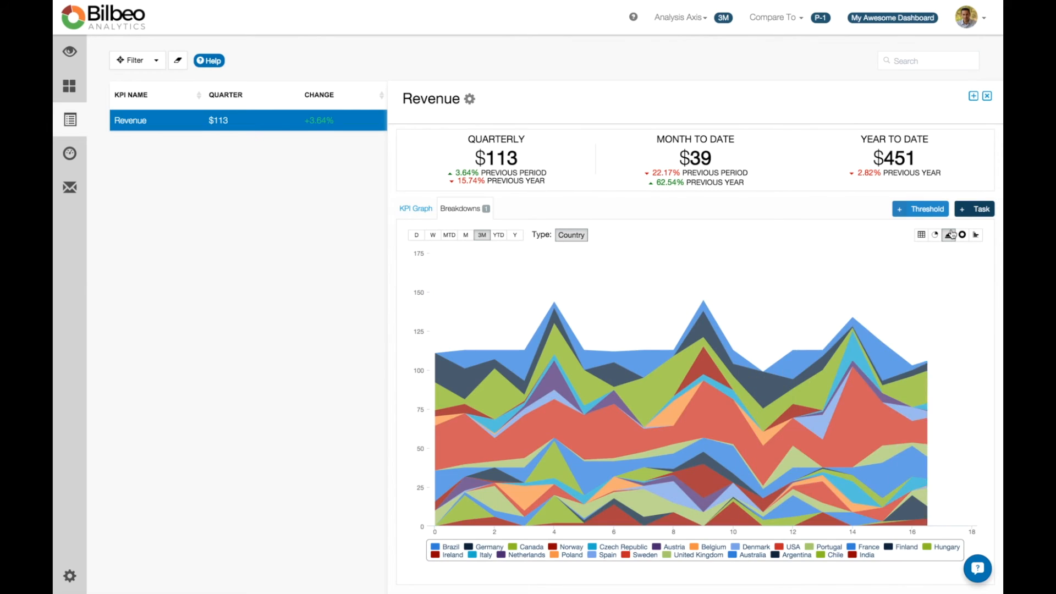
pyautogui.click(922, 235)
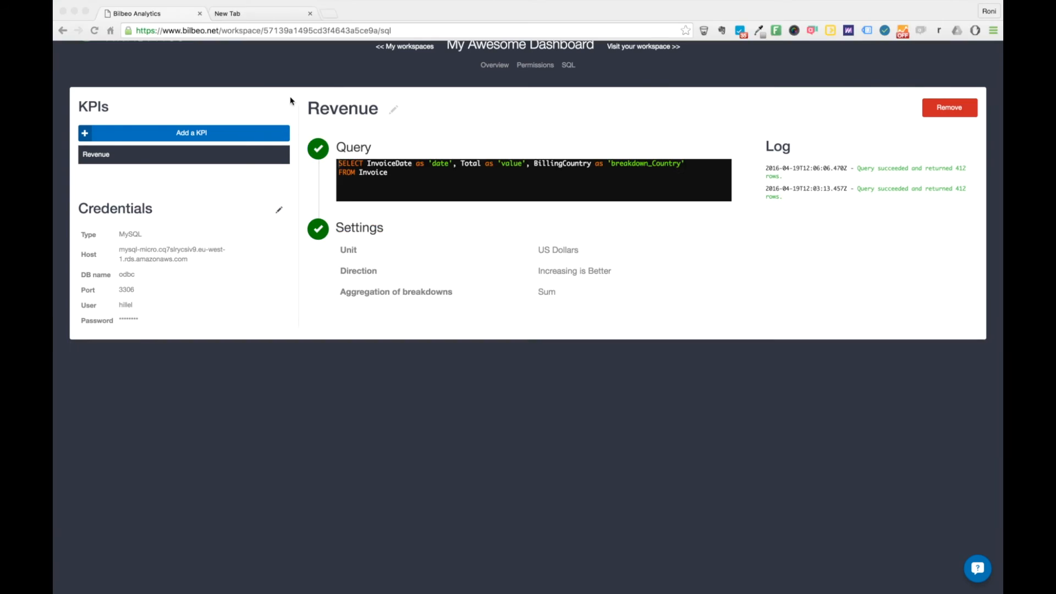
pyautogui.click(282, 81)
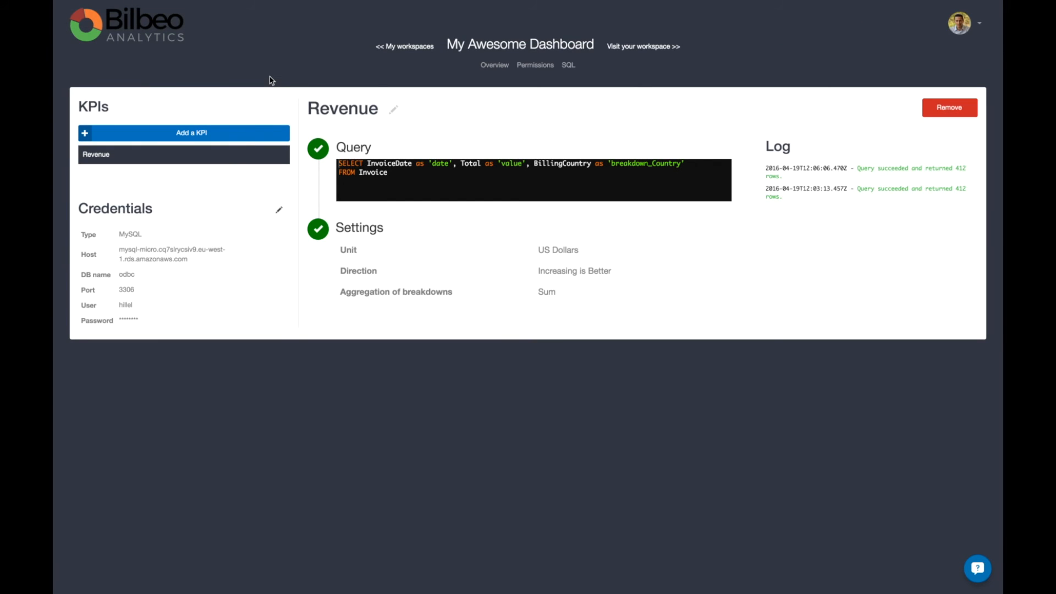
pyautogui.click(264, 26)
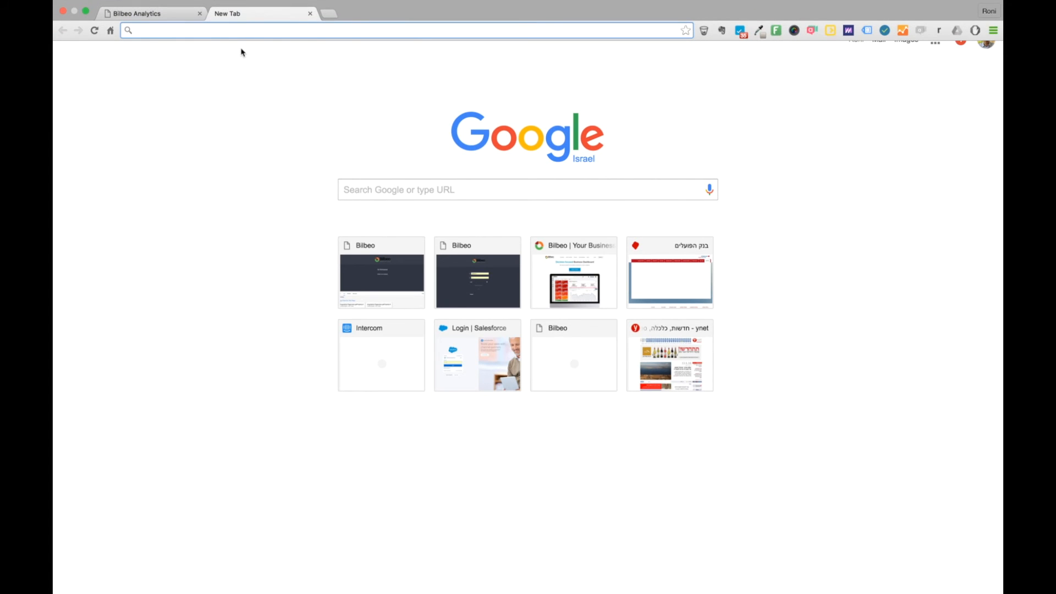
pyautogui.write('www.')
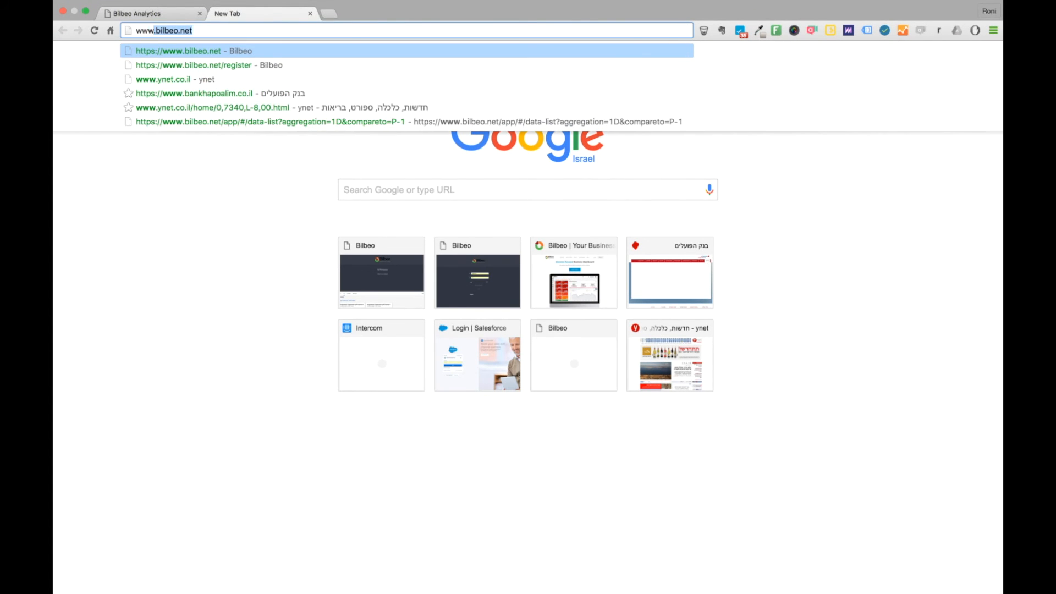
pyautogui.write('bilbeo.net')
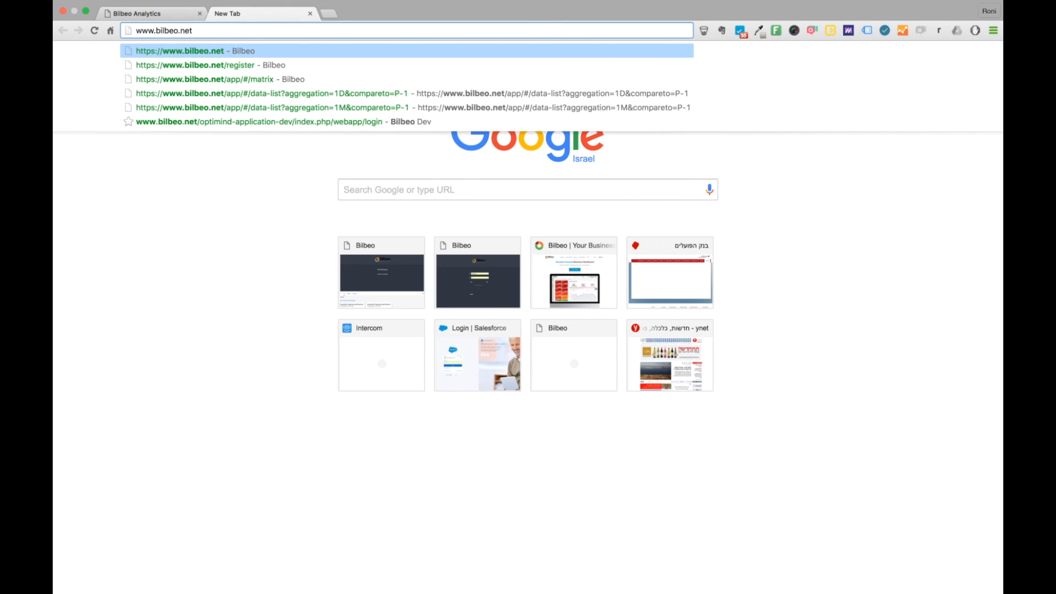
pyautogui.press('BackSpace')
pyautogui.press('BackSpace')
pyautogui.press('BackSpace')
pyautogui.write('com')
pyautogui.press('Return')
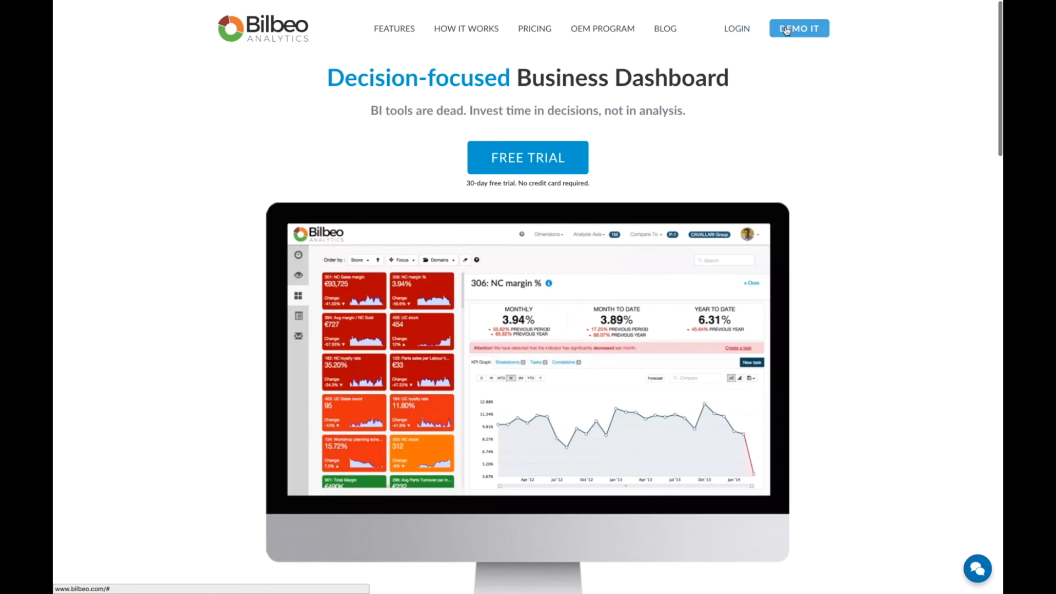
# Launch the demo from the website and look at the domain filter options above the score chart.
pyautogui.click(787, 29)
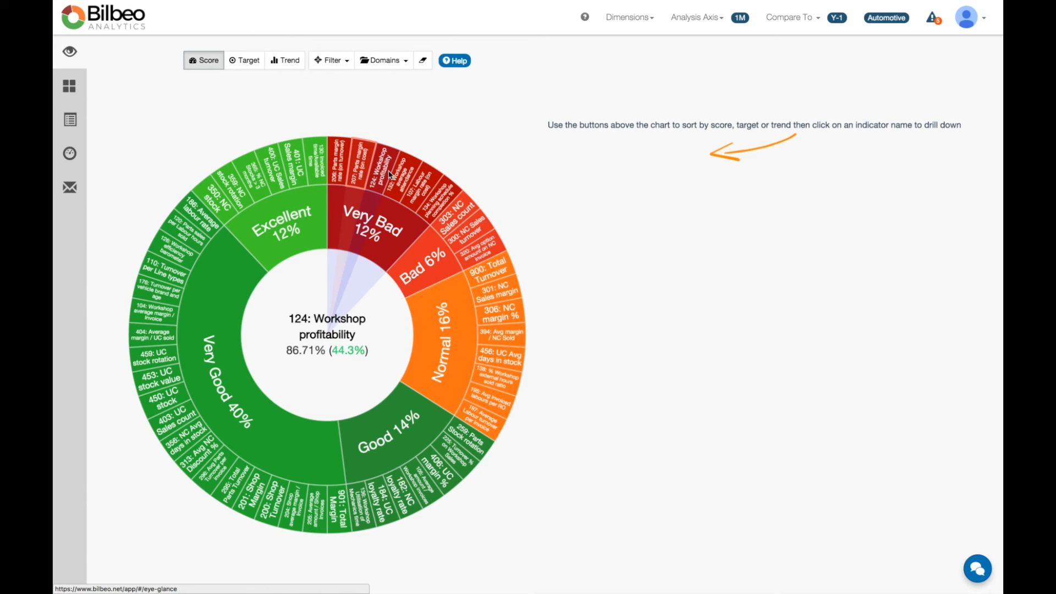
pyautogui.click(380, 67)
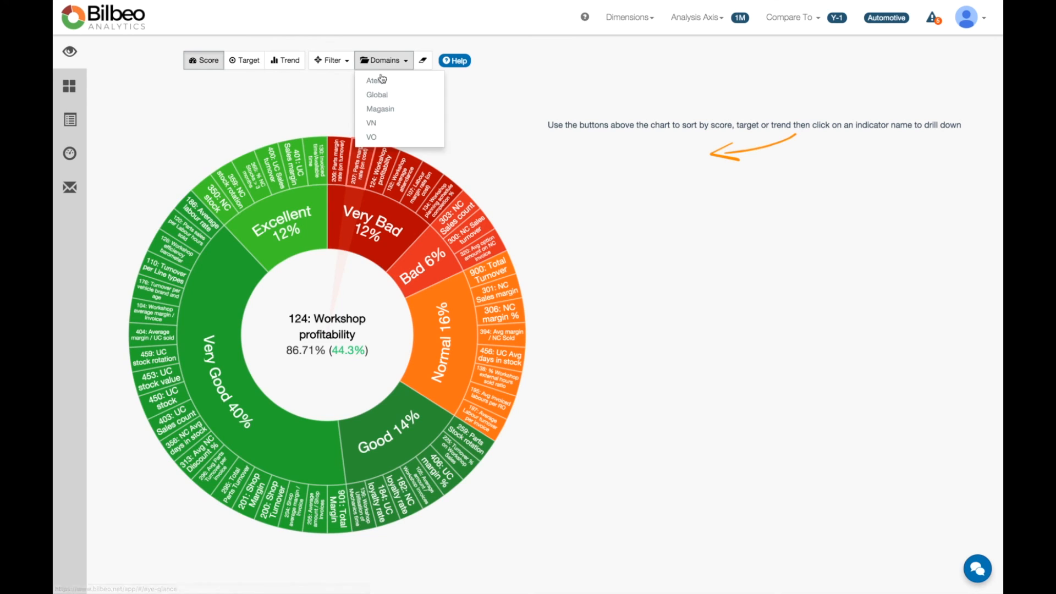
pyautogui.click(295, 89)
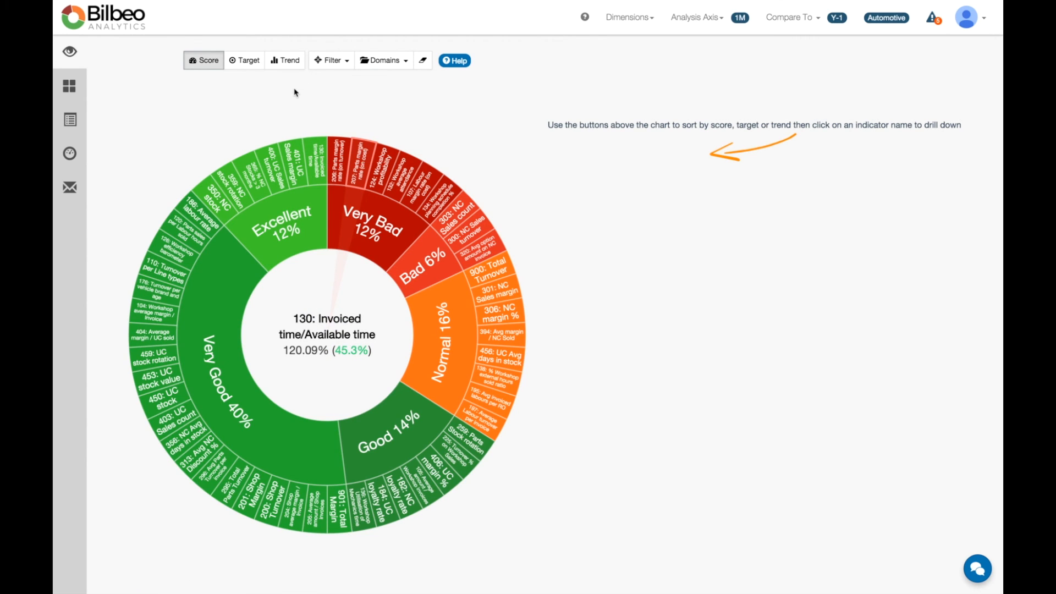
# Show the indicators as scorecards ordered from worst to best score and open '206: Parts margin rate (on turnover)'.
pyautogui.click(76, 89)
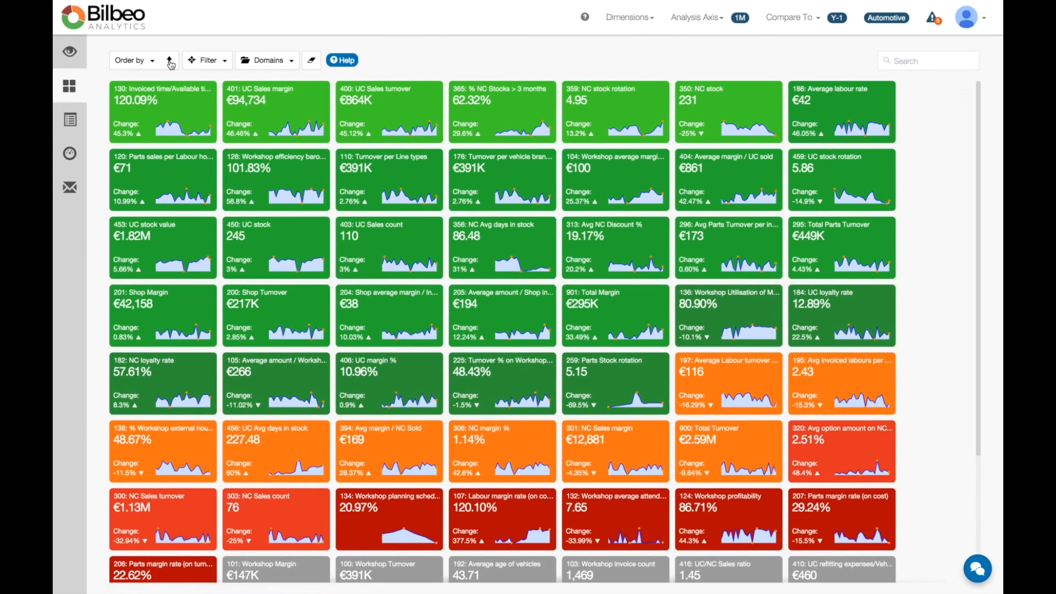
pyautogui.click(170, 61)
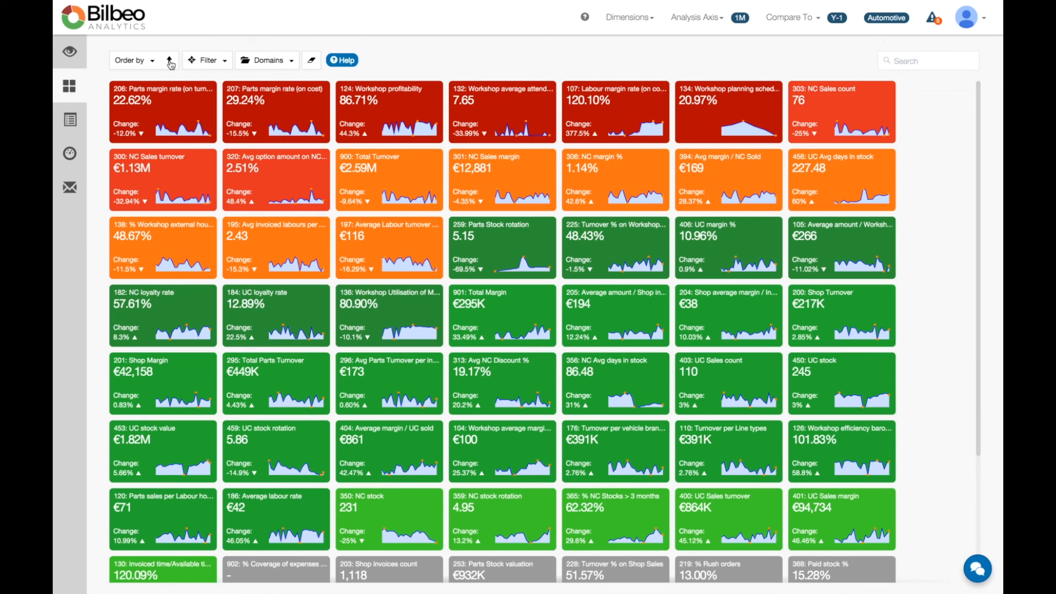
pyautogui.click(179, 101)
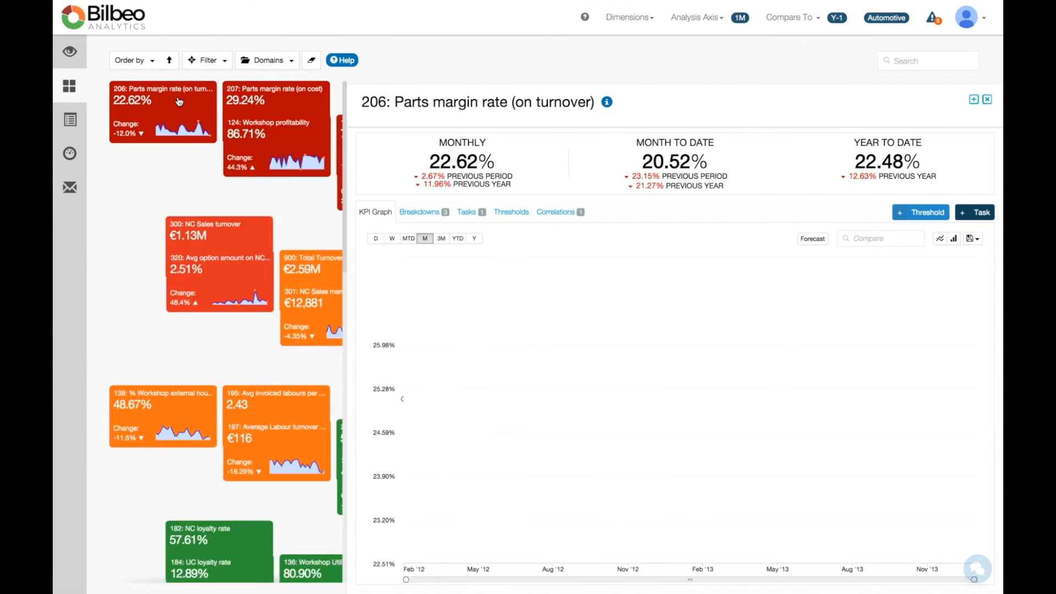
# Examine the parts margin rate's breakdowns by company and by site, and its configured thresholds.
pyautogui.click(415, 226)
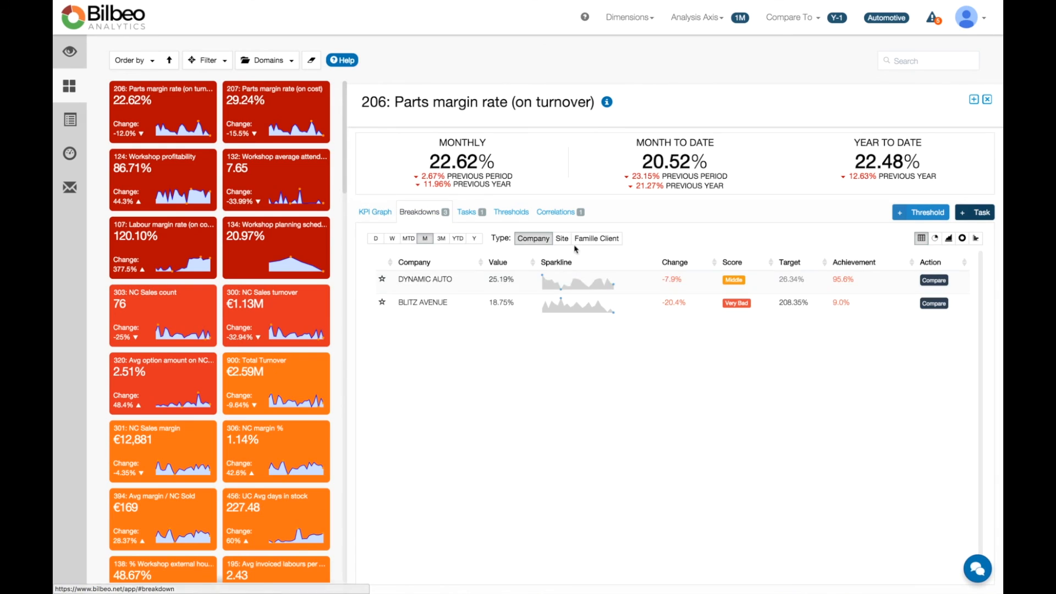
pyautogui.click(570, 238)
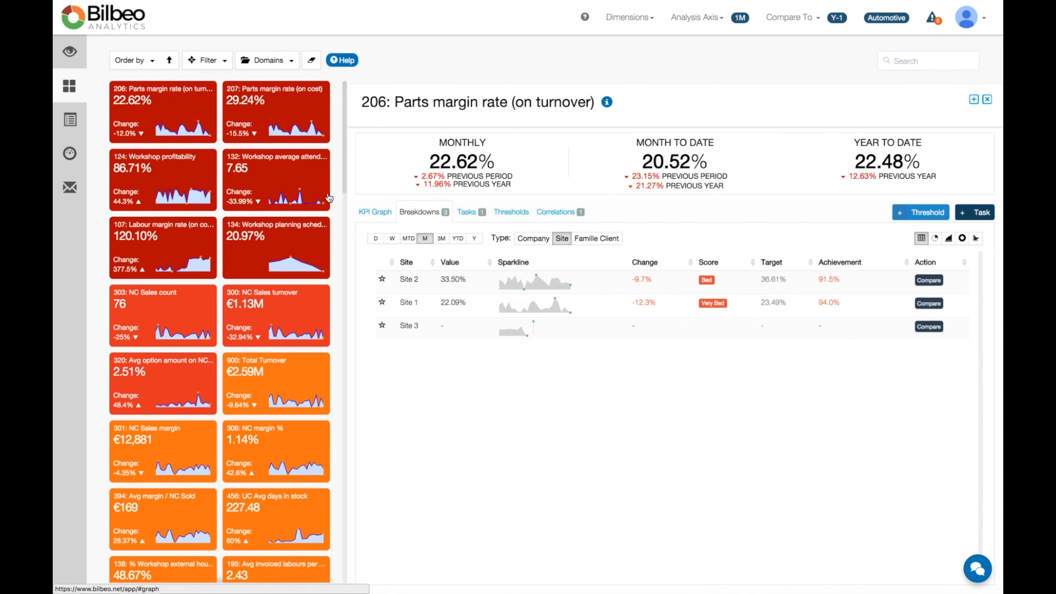
pyautogui.click(527, 218)
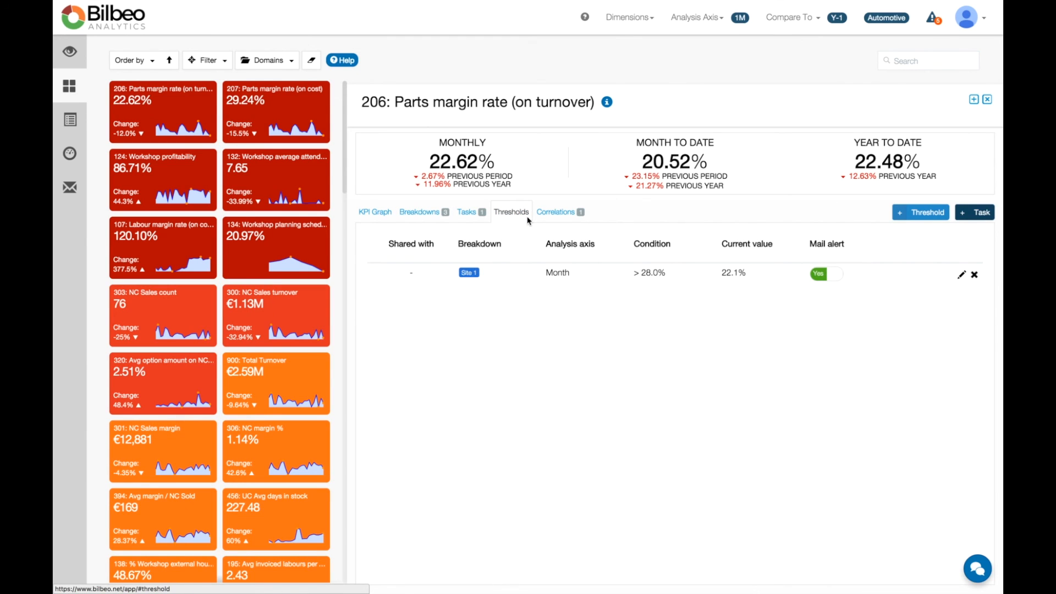
# Review the list of threshold alerts and open the custom reports page.
pyautogui.click(931, 21)
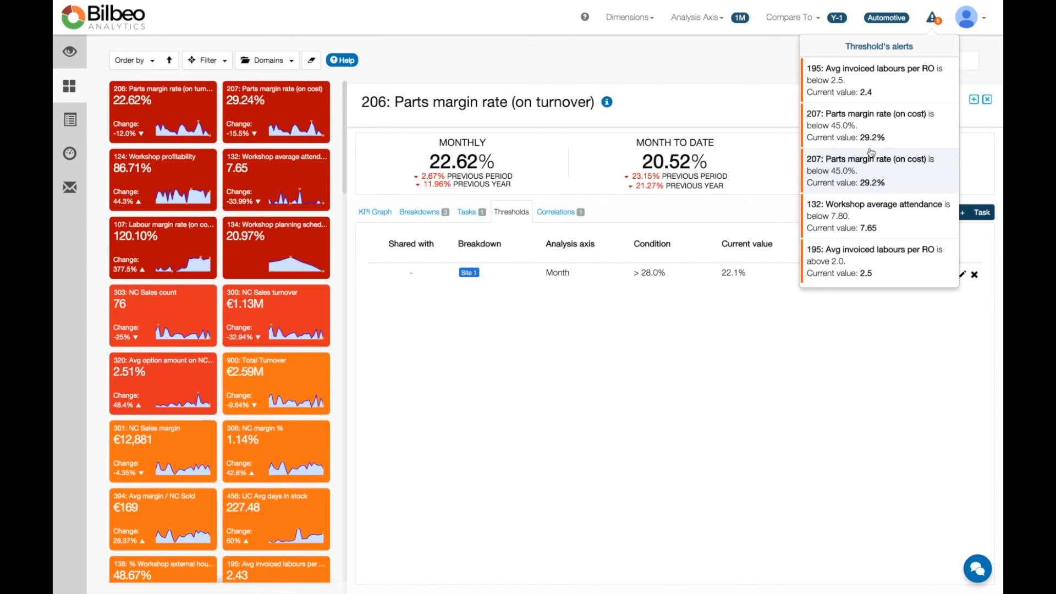
pyautogui.click(725, 97)
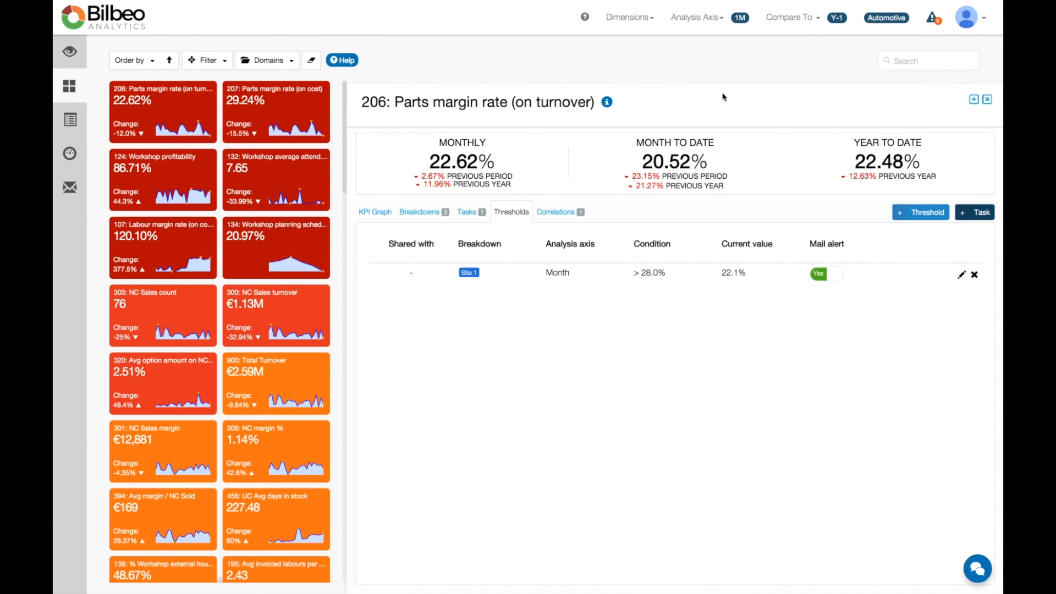
pyautogui.click(70, 187)
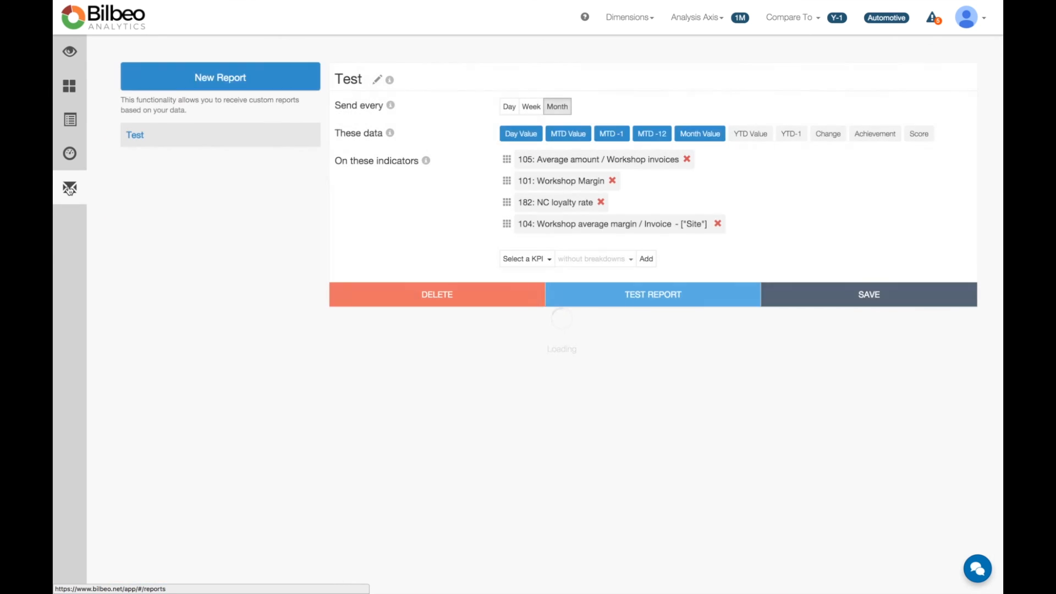